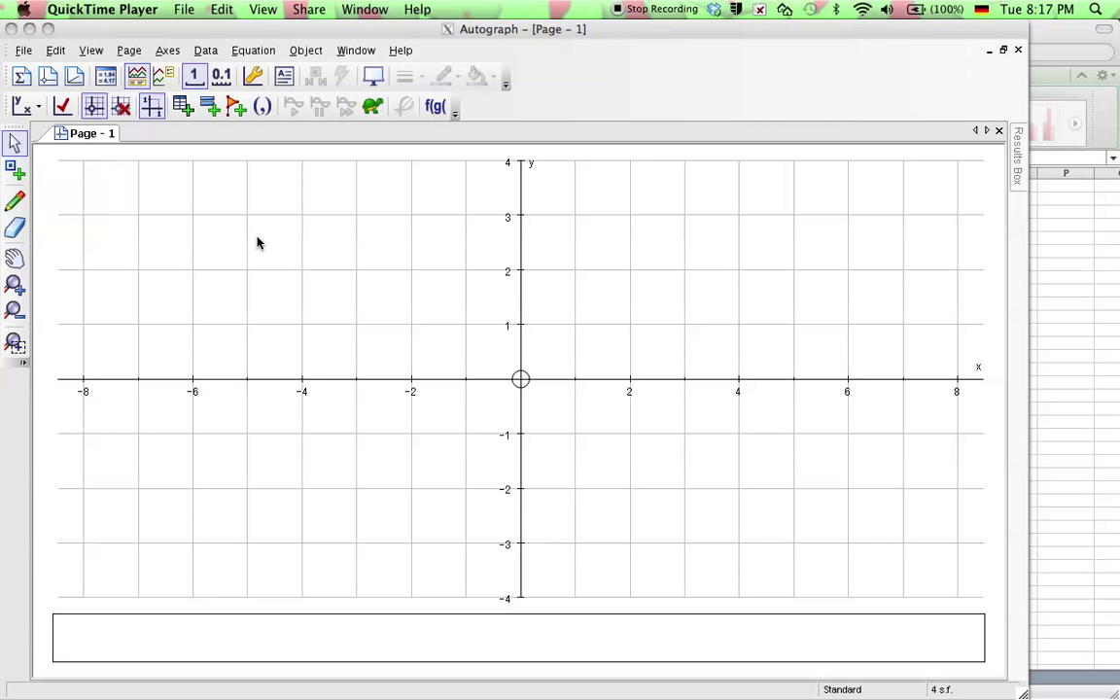
- In Excel, select and copy the girls' heights in cells B4:B20
{"action": "key", "text": "super+Tab"}
{"action": "key", "text": "super+Tab"}
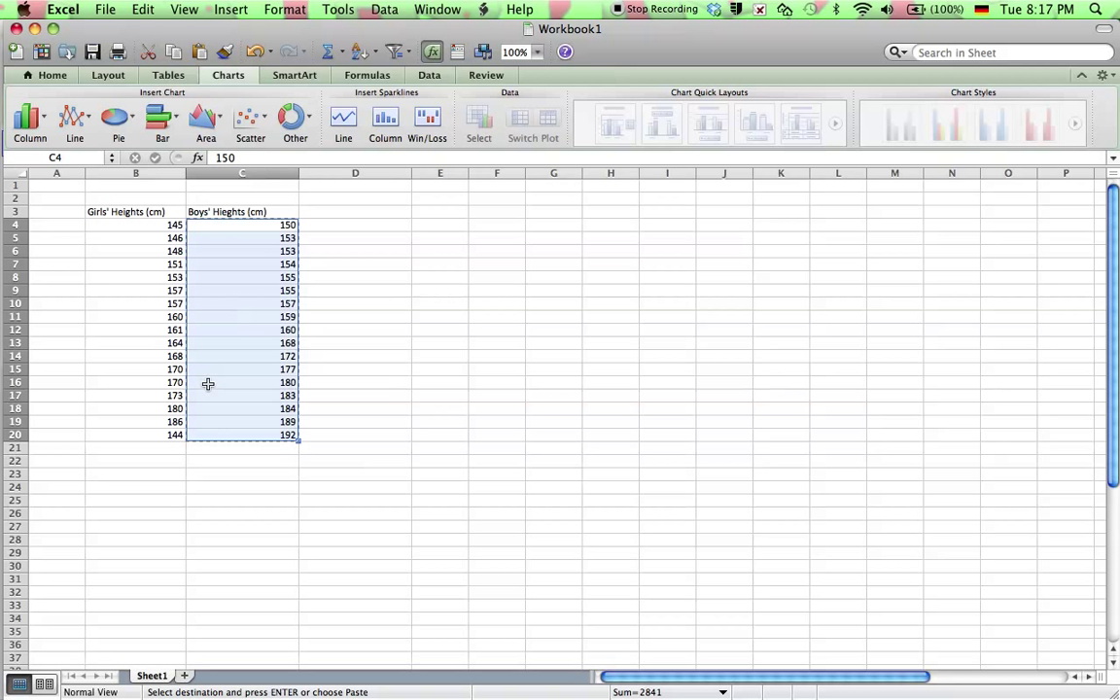
{"action": "left_click", "coordinate": [200, 474]}
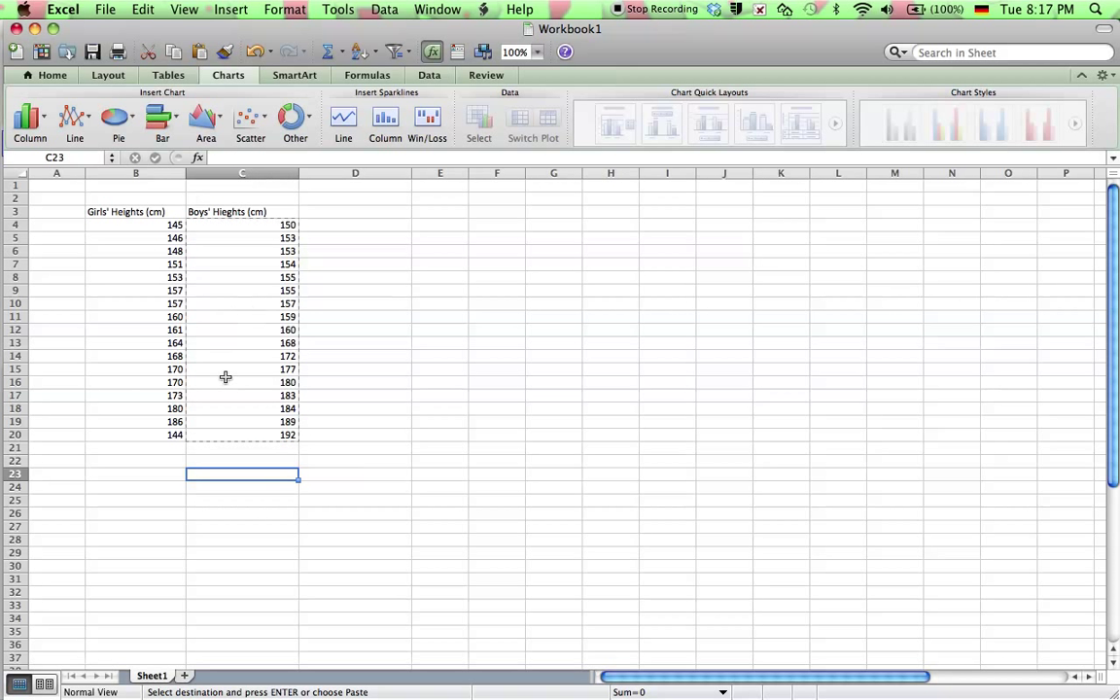
{"action": "left_click", "coordinate": [131, 224]}
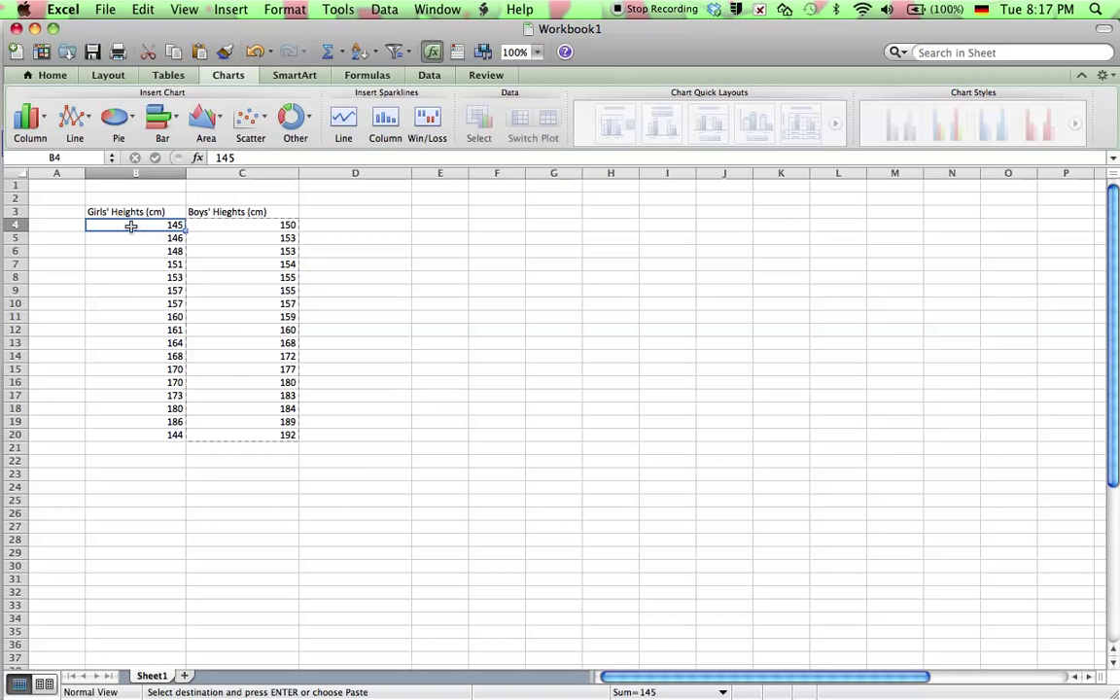
{"action": "left_click_drag", "start_coordinate": [131, 225], "coordinate": [138, 433]}
{"action": "right_click", "coordinate": [141, 442]}
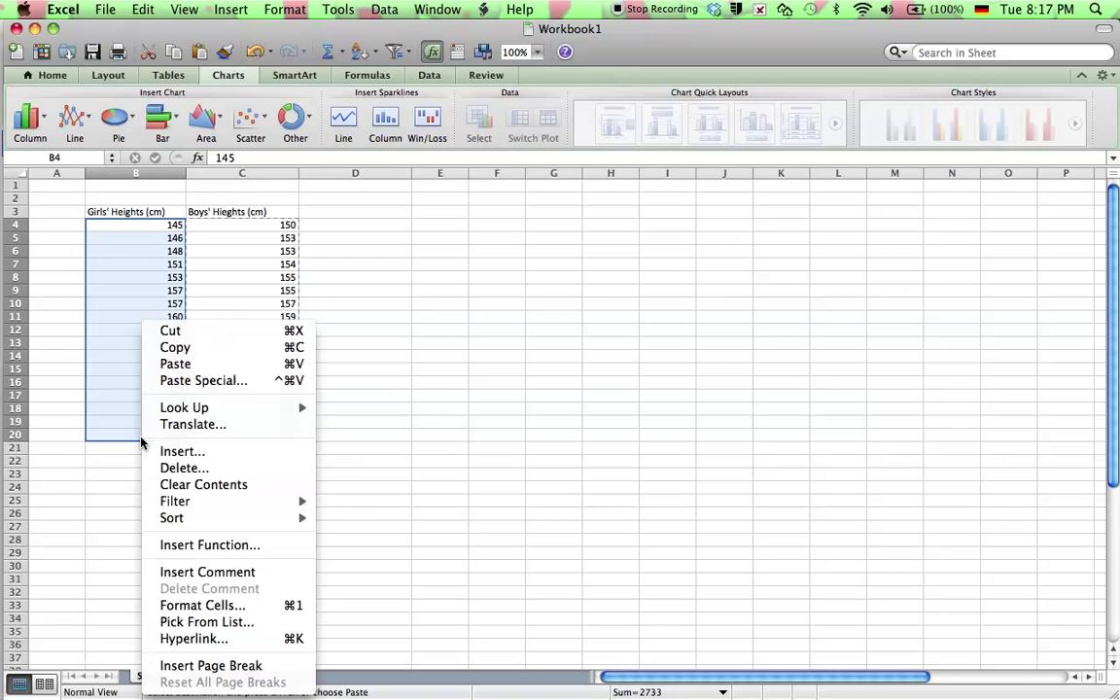
{"action": "left_click", "coordinate": [185, 348]}
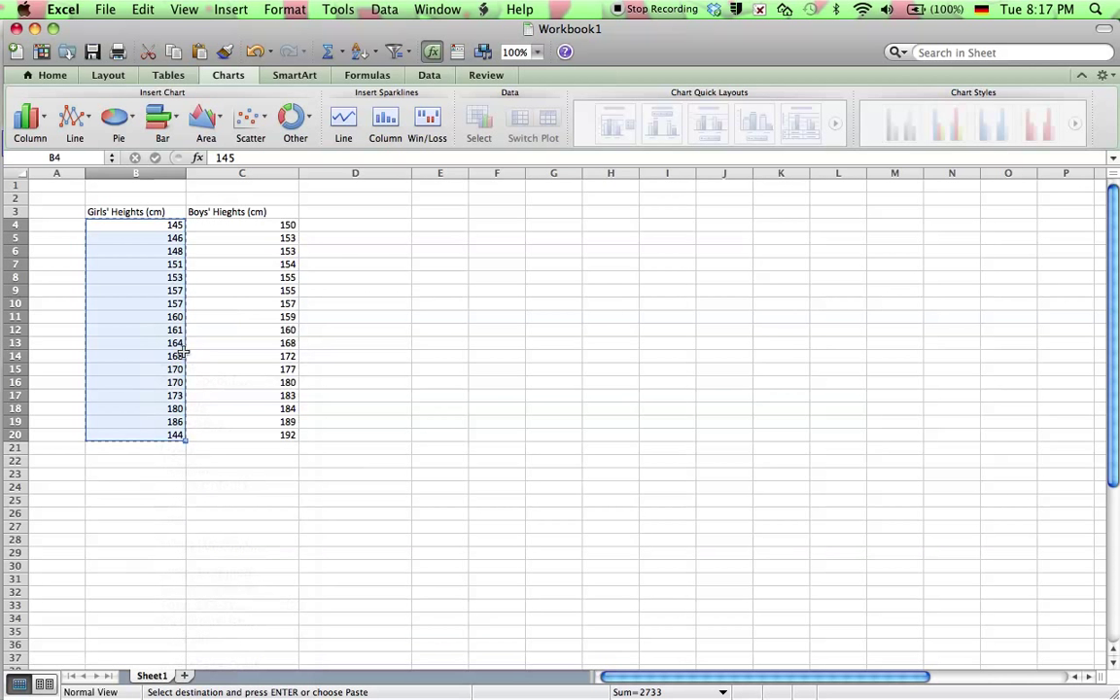
- Return to Autograph and create a new 1D statistics page, Page 2
{"action": "mouse_move", "coordinate": [20, 418]}
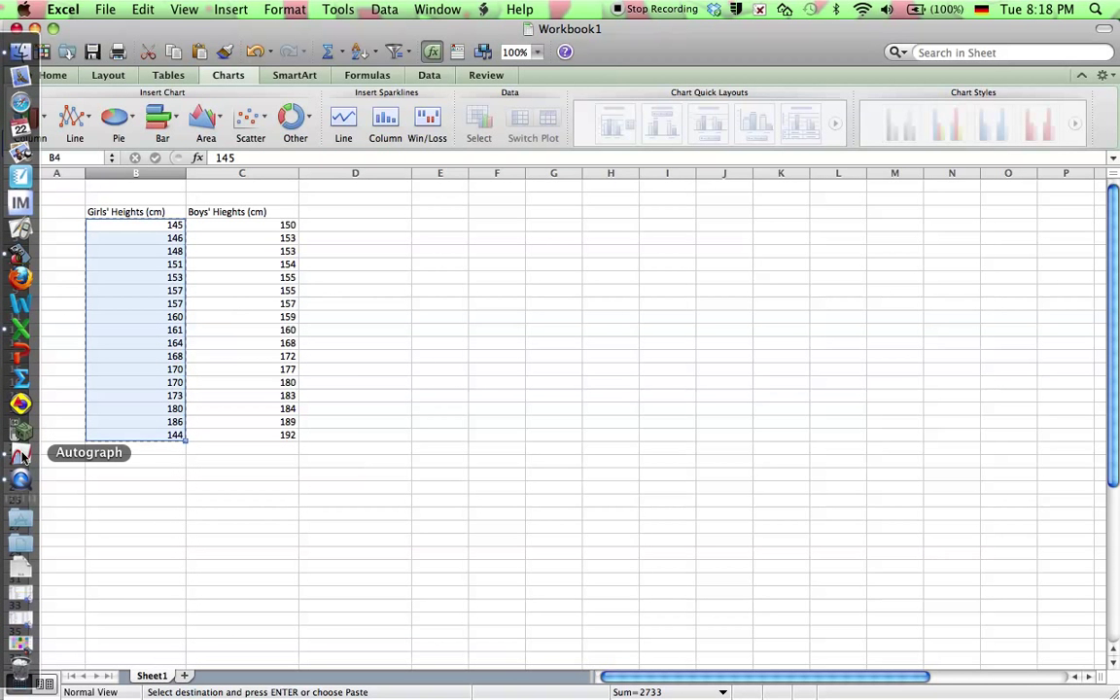
{"action": "left_click", "coordinate": [21, 455]}
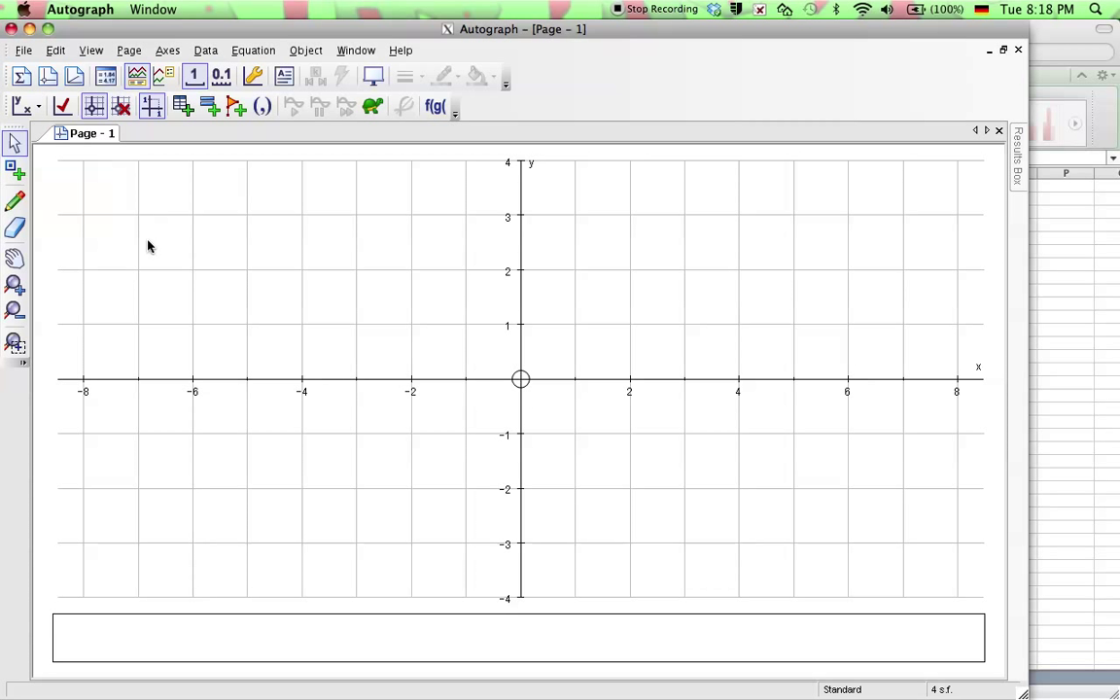
{"action": "left_click", "coordinate": [22, 79]}
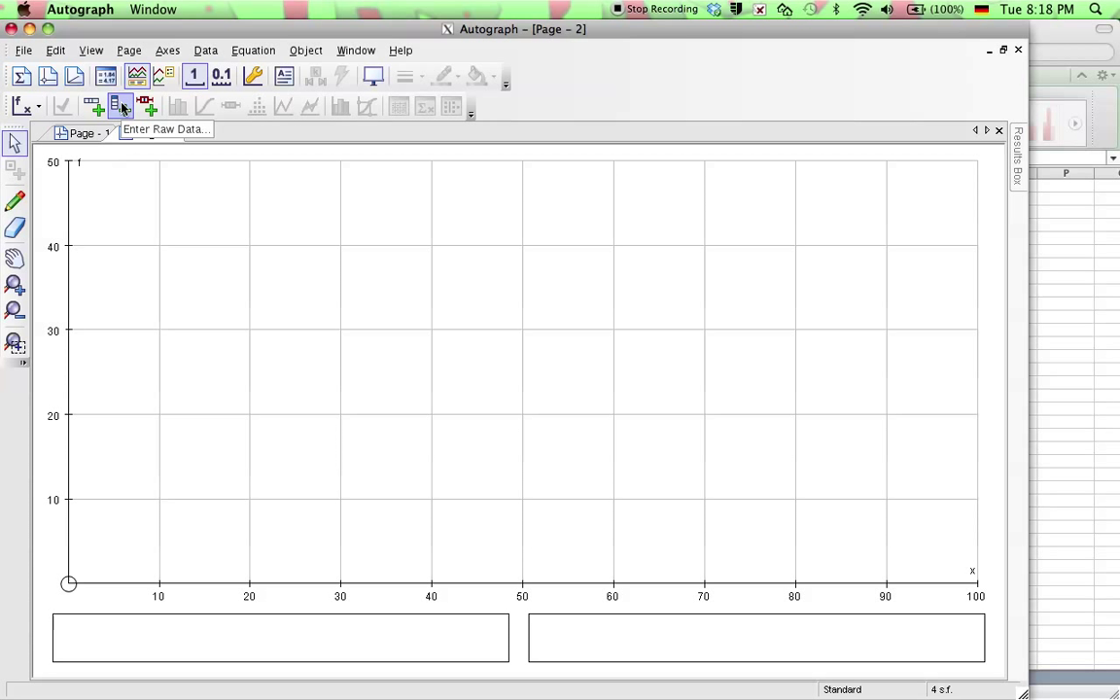
- Paste the girls' heights (145, 146, 148…) into a new raw data set, Raw Data 1
{"action": "left_click", "coordinate": [121, 108]}
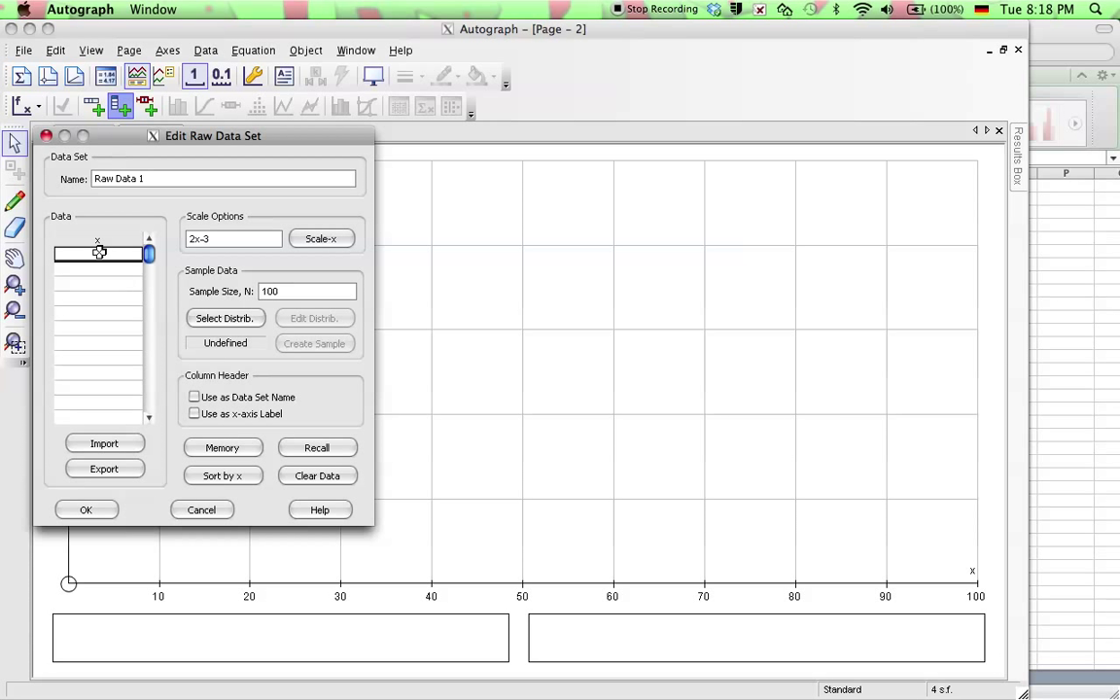
{"action": "right_click", "coordinate": [101, 254]}
{"action": "left_click", "coordinate": [87, 256]}
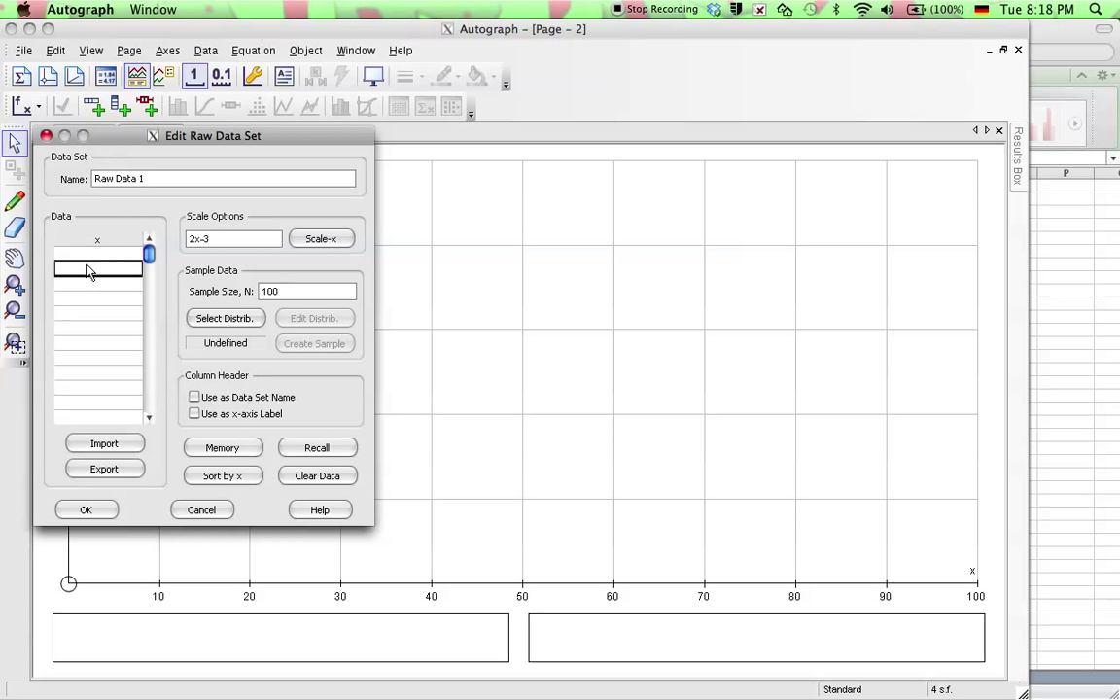
{"action": "right_click", "coordinate": [88, 257]}
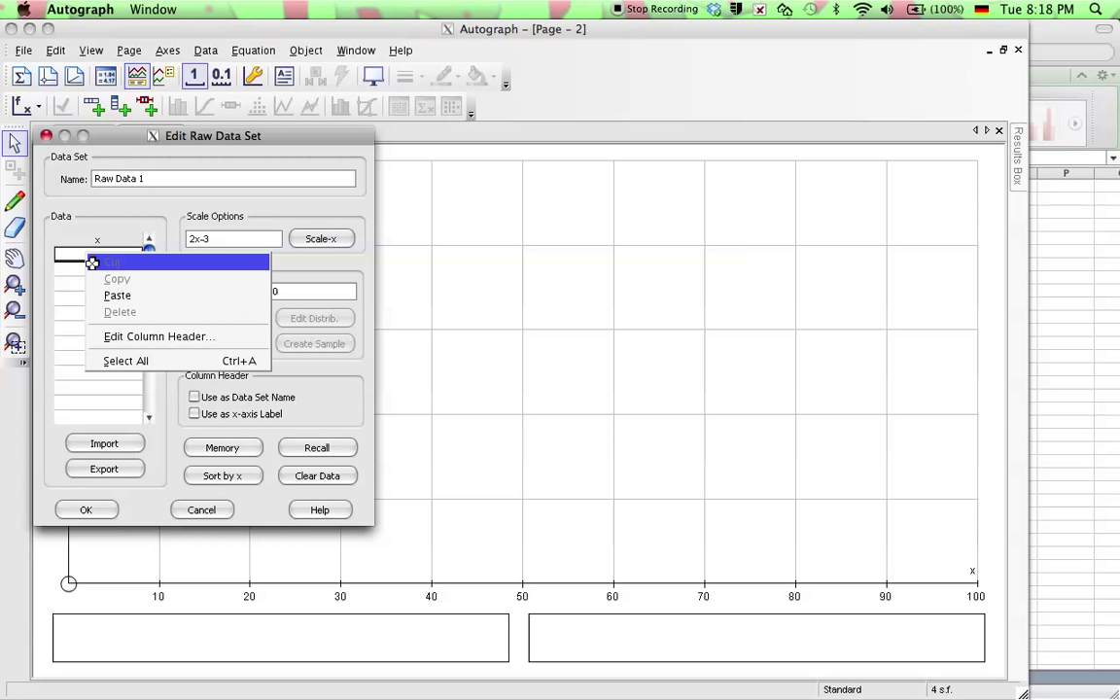
{"action": "left_click", "coordinate": [117, 294]}
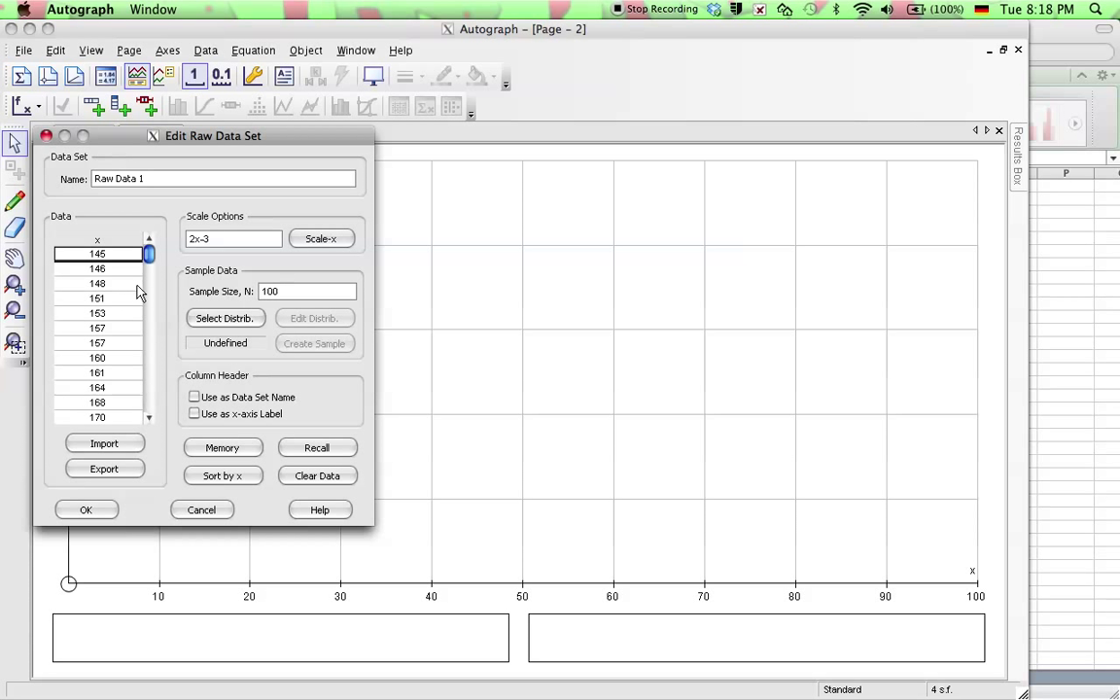
{"action": "left_click", "coordinate": [87, 509]}
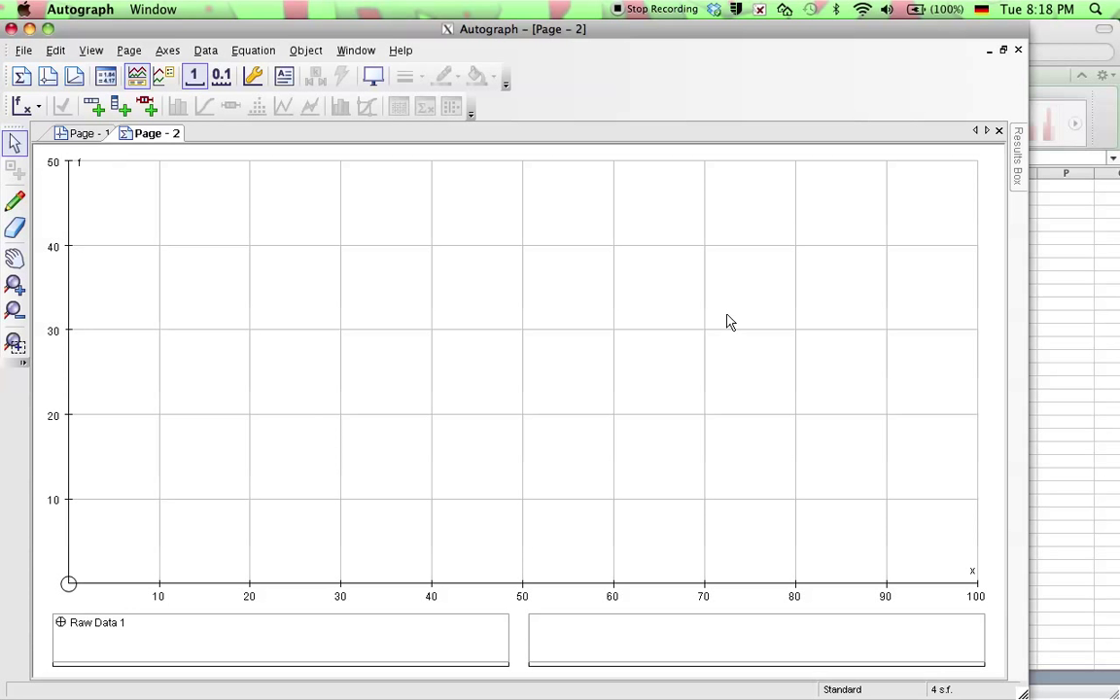
- Copy the boys' heights in Excel cells C4:C20, then bring Autograph back to the front
{"action": "left_click", "coordinate": [1079, 341]}
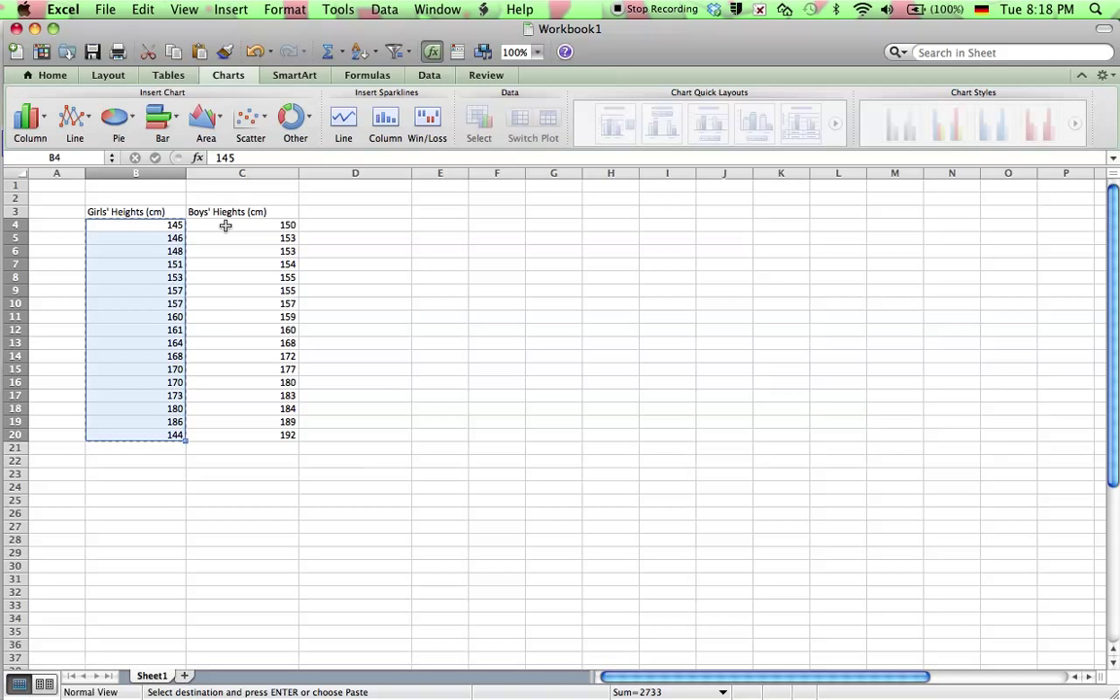
{"action": "left_click_drag", "start_coordinate": [224, 223], "coordinate": [228, 432]}
{"action": "right_click", "coordinate": [227, 431]}
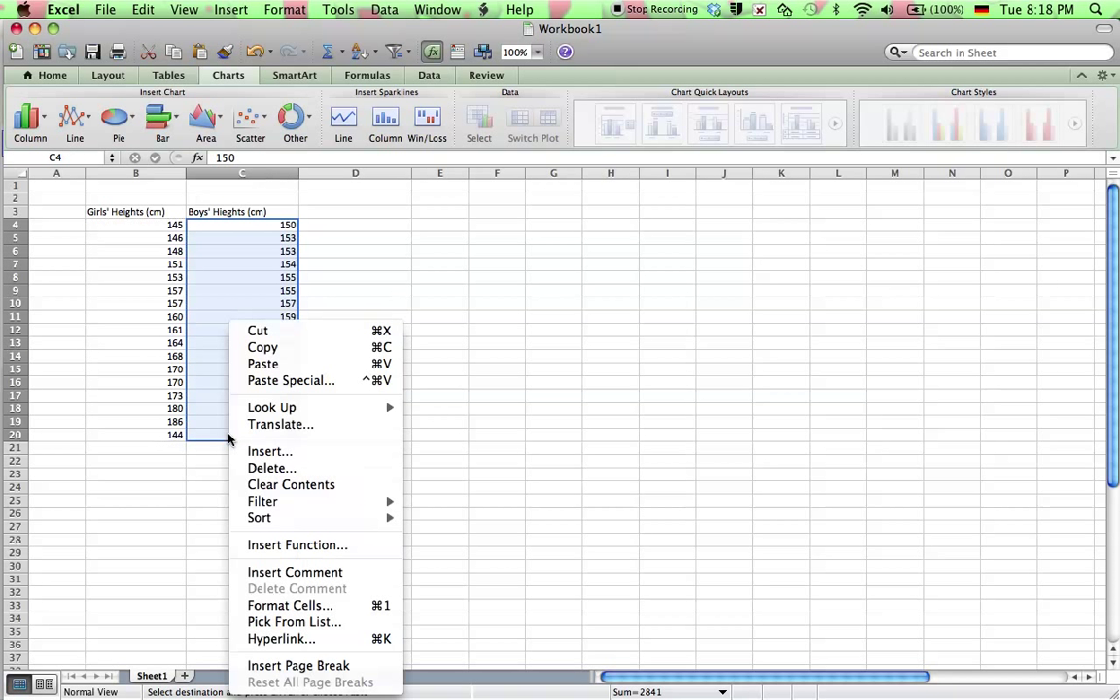
{"action": "left_click", "coordinate": [281, 352]}
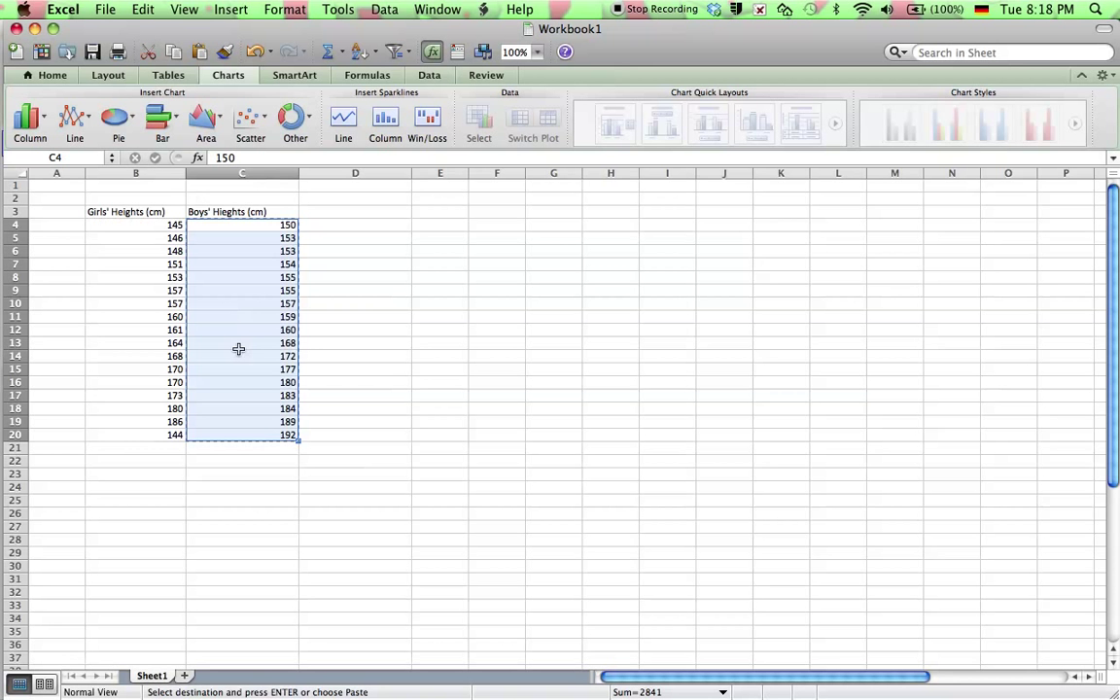
{"action": "mouse_move", "coordinate": [19, 400]}
{"action": "left_click", "coordinate": [20, 453]}
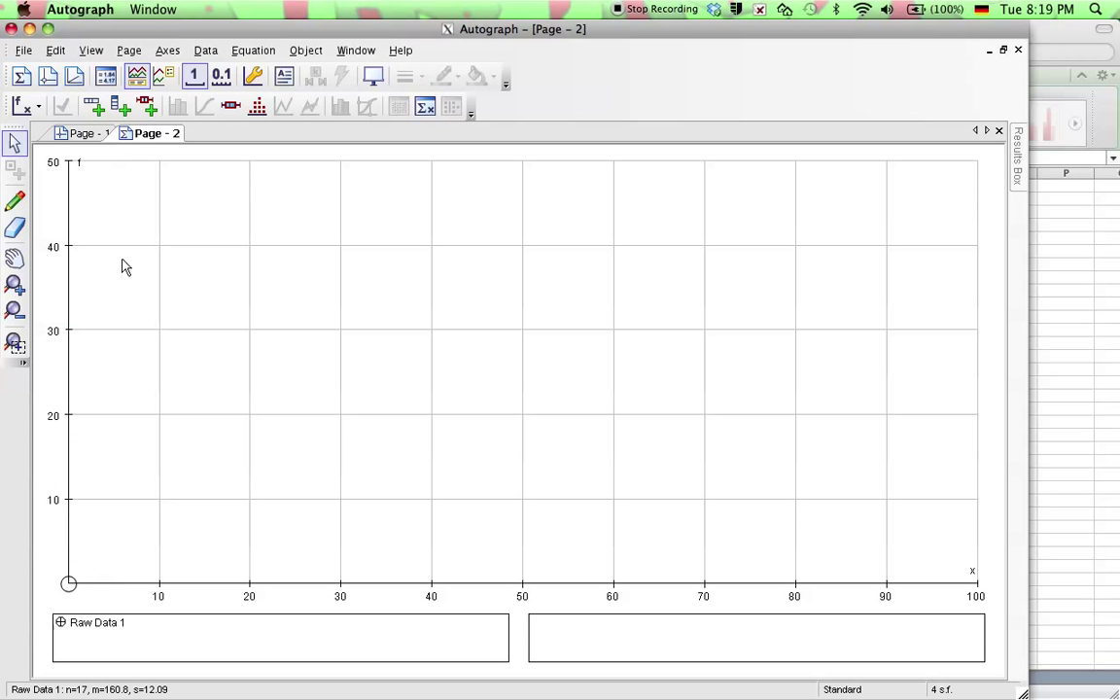
- Paste the boys' heights (150, 153…) into a second raw data set, Raw Data 2
{"action": "left_click", "coordinate": [120, 107]}
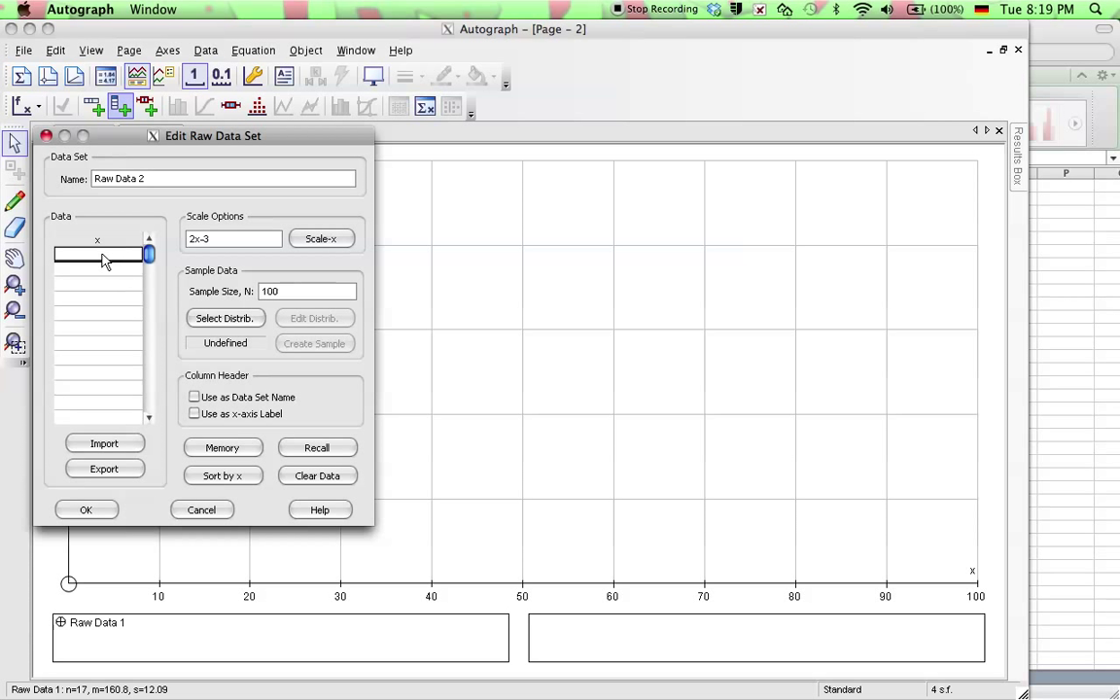
{"action": "right_click", "coordinate": [101, 256]}
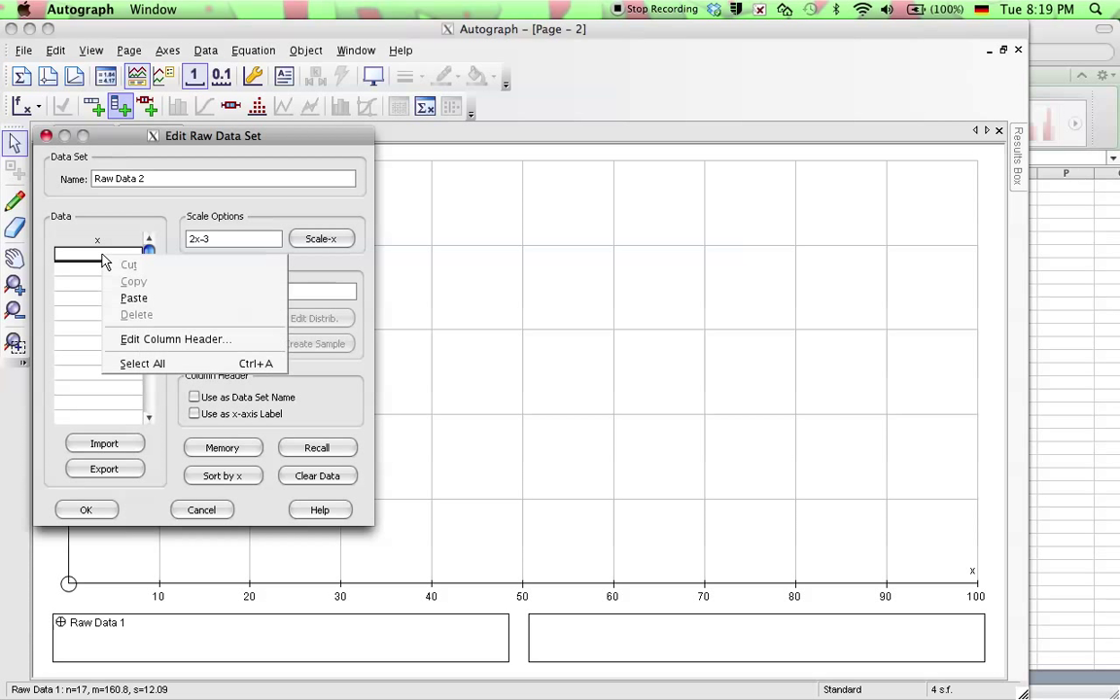
{"action": "left_click", "coordinate": [135, 298]}
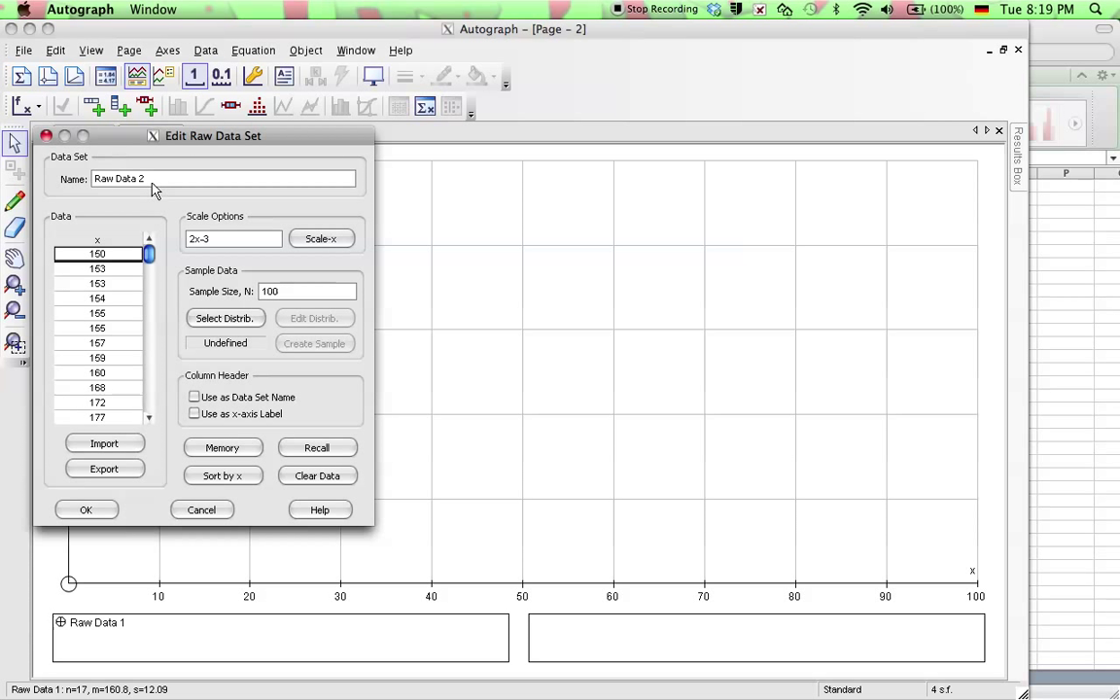
{"action": "left_click", "coordinate": [86, 510]}
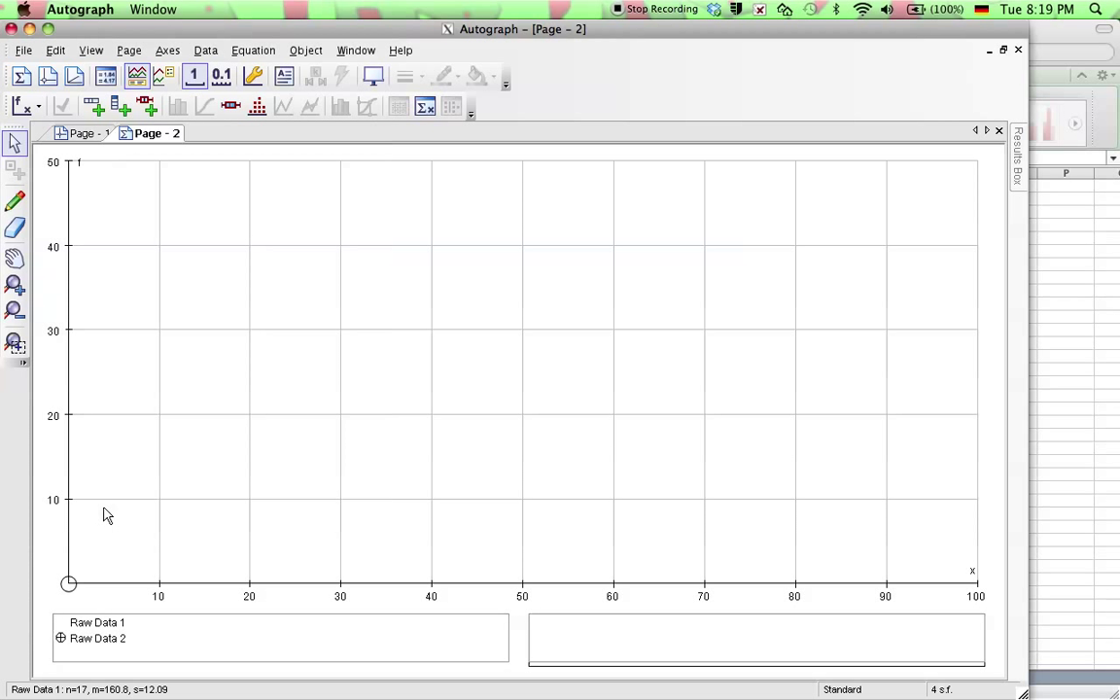
{"action": "left_click", "coordinate": [103, 627]}
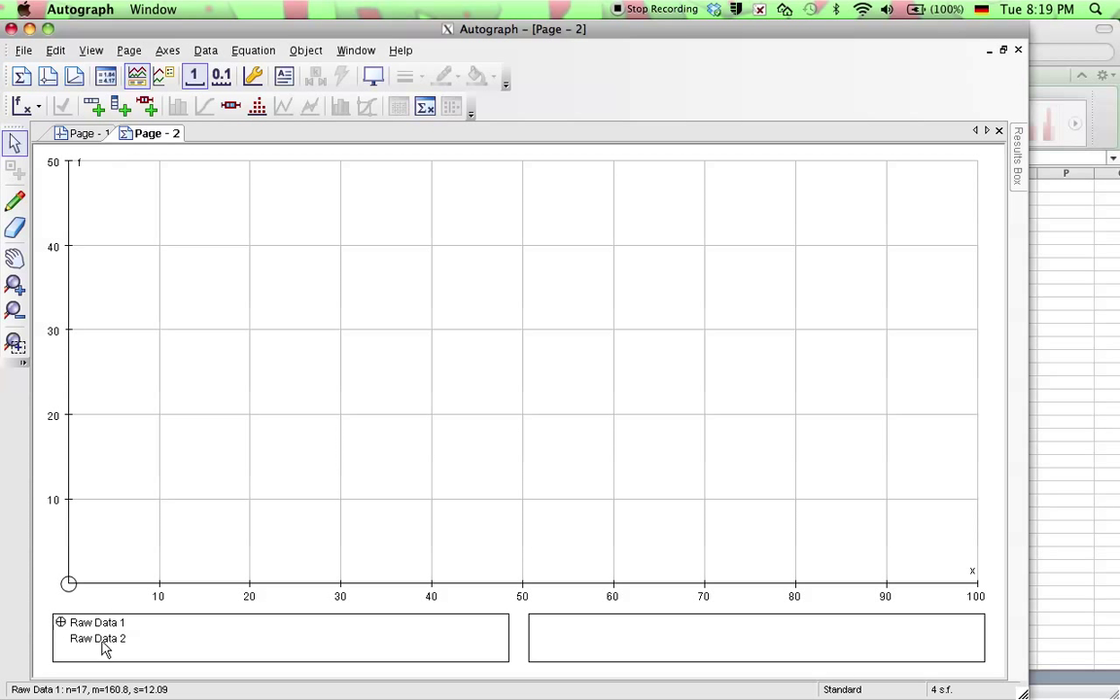
- Draw a box-and-whisker diagram of Raw Data 1 (median 160, n=17) with the x-axis running to 200
{"action": "left_click", "coordinate": [105, 639]}
{"action": "left_click", "coordinate": [109, 626]}
{"action": "left_click", "coordinate": [231, 109]}
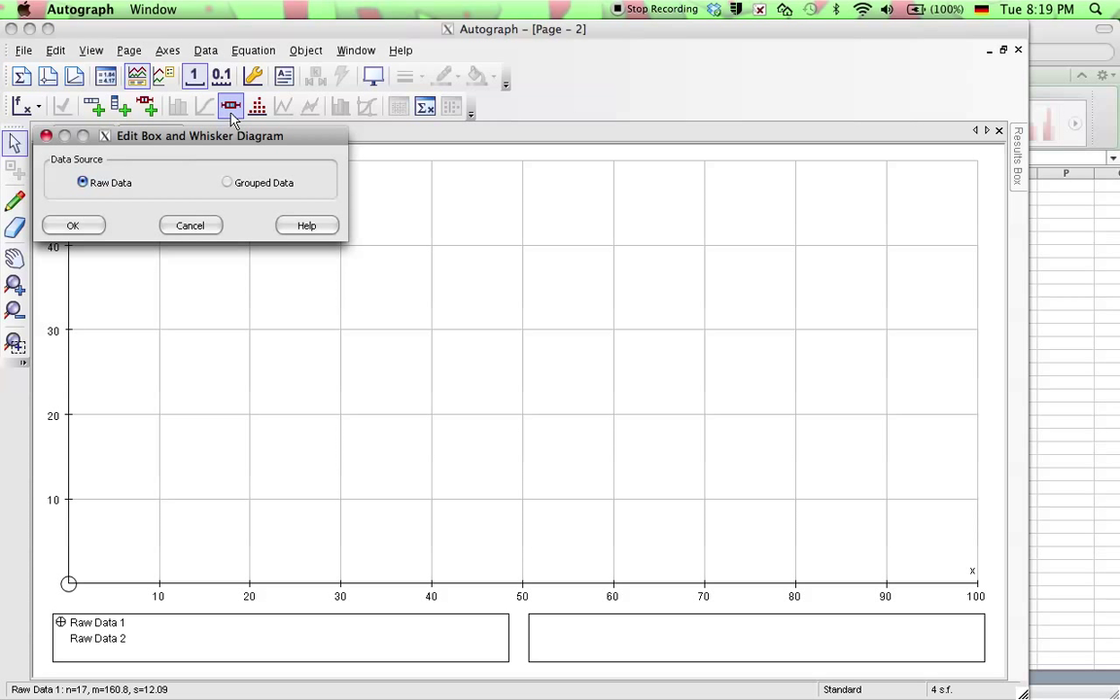
{"action": "left_click", "coordinate": [78, 229]}
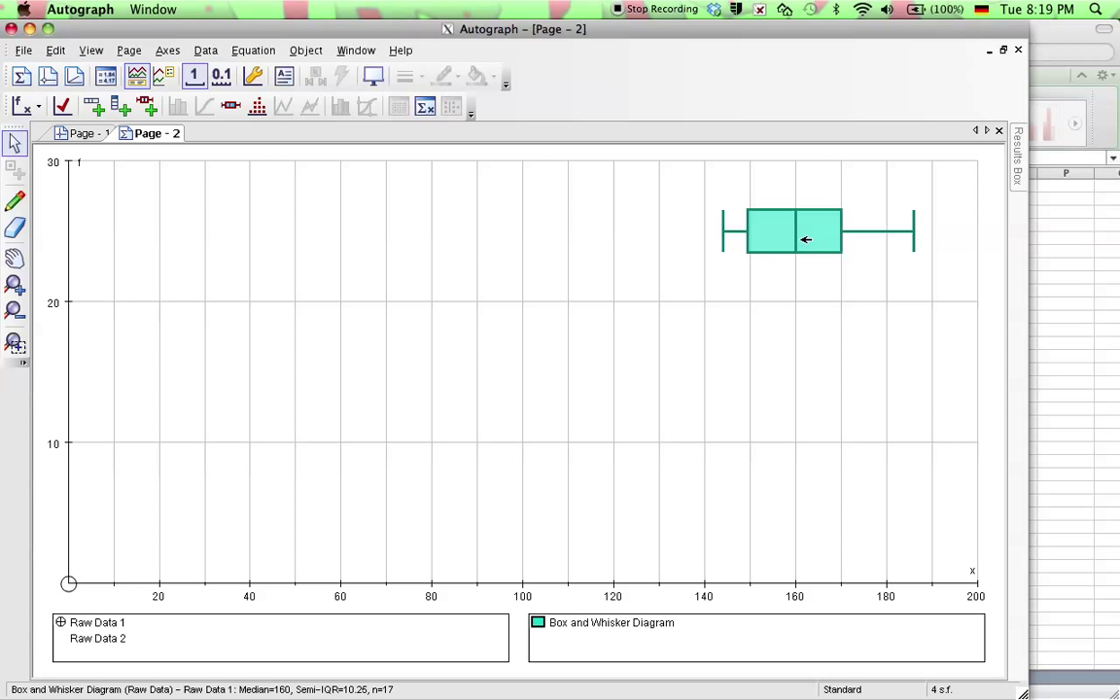
{"action": "left_click", "coordinate": [770, 500]}
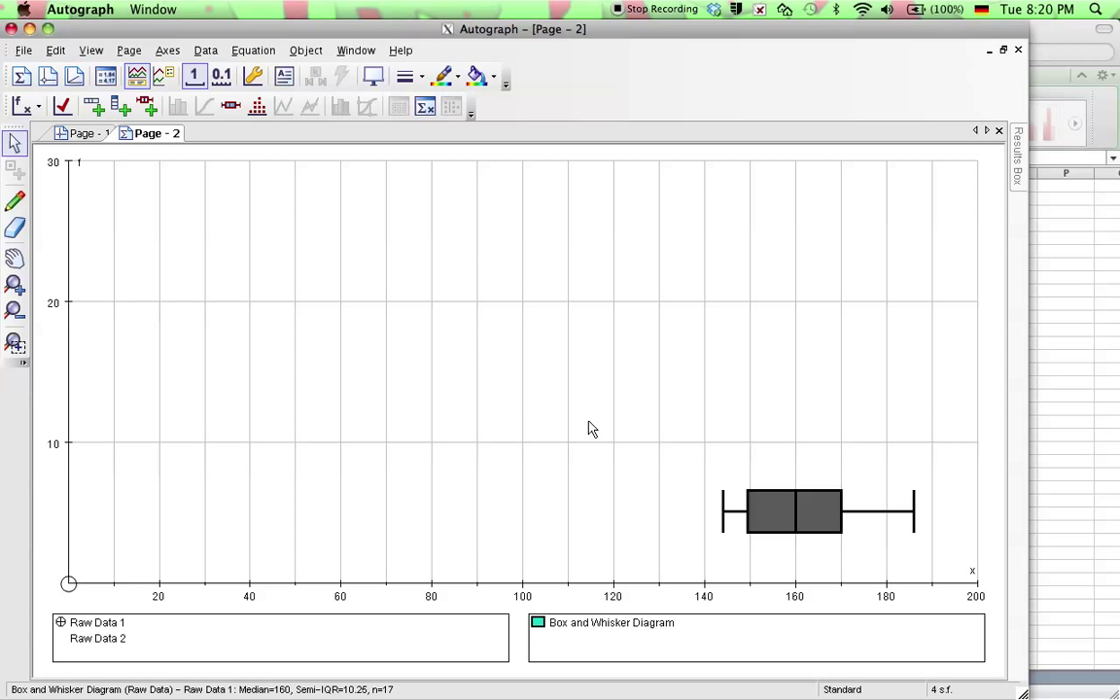
- Add a 'Girls' Heights (cm)' text label to the Raw Data 1 box plot, placed just above it
{"action": "right_click", "coordinate": [779, 468]}
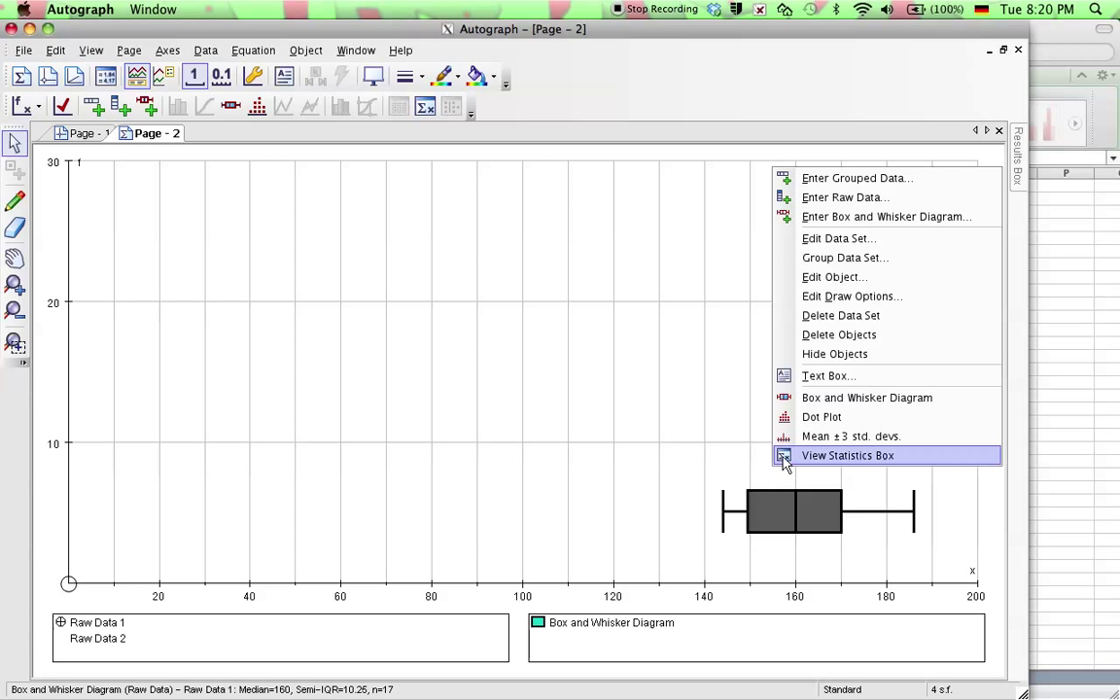
{"action": "left_click", "coordinate": [832, 382]}
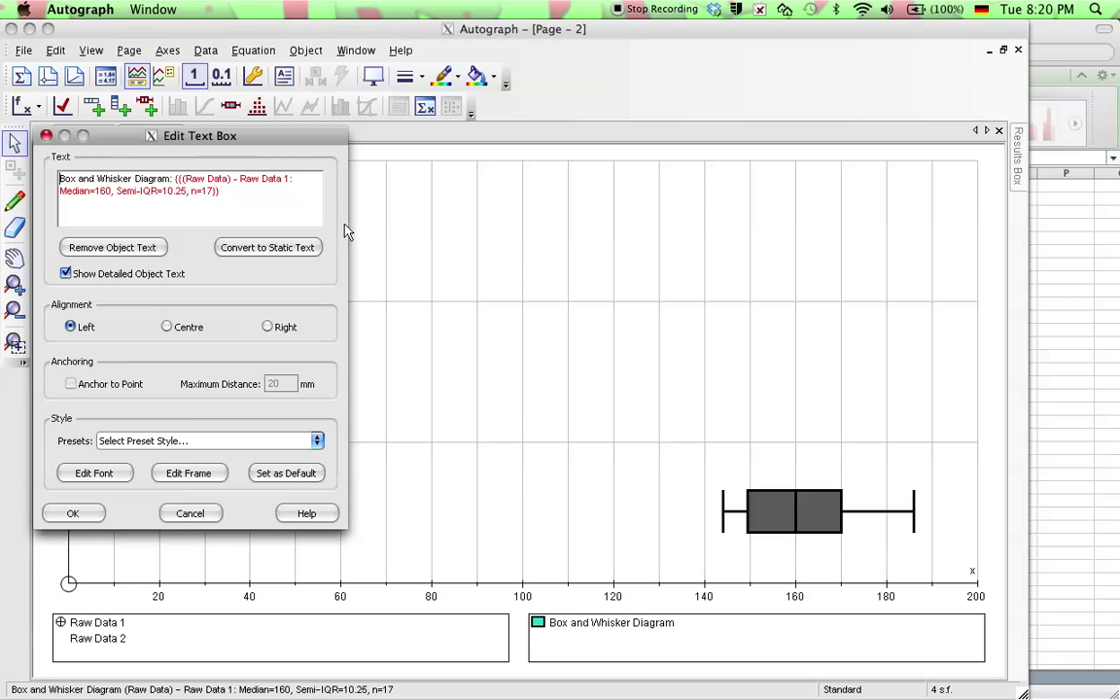
{"action": "left_click_drag", "start_coordinate": [235, 192], "coordinate": [50, 171]}
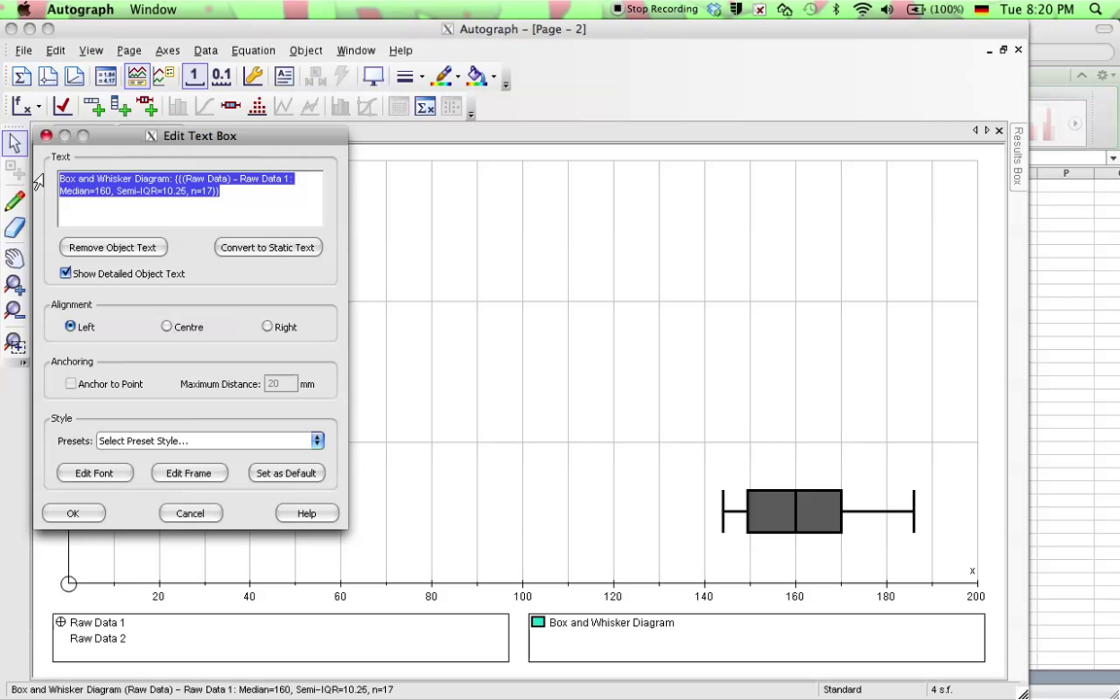
{"action": "type", "text": "Bir"}
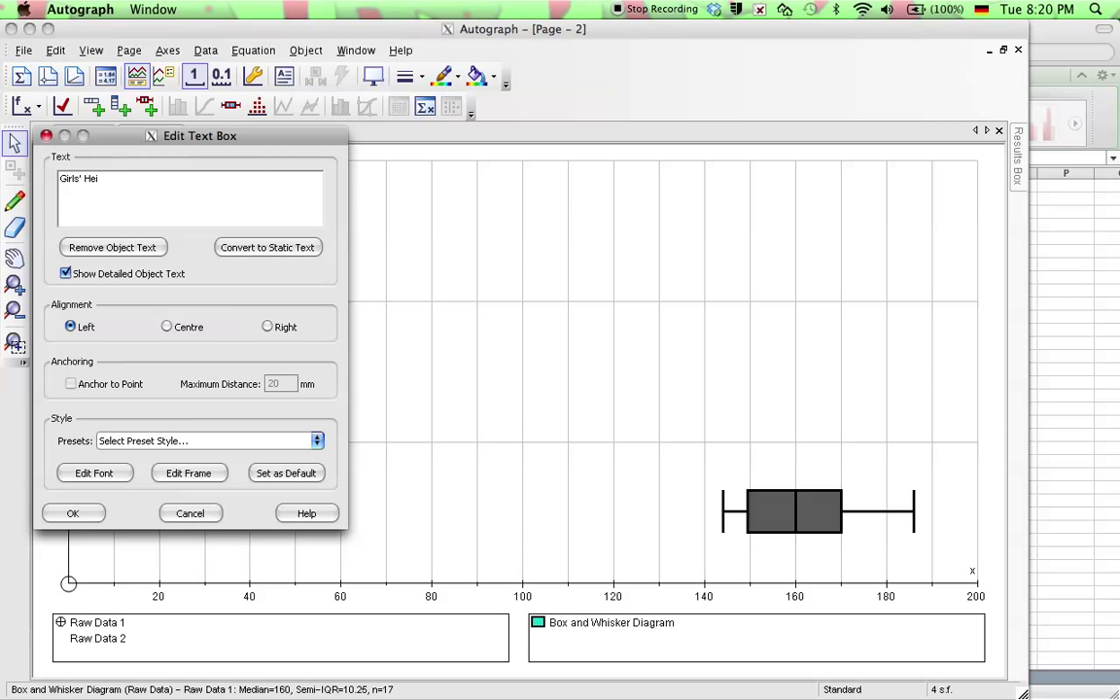
{"action": "type", "text": "ls' Heights (cm"}
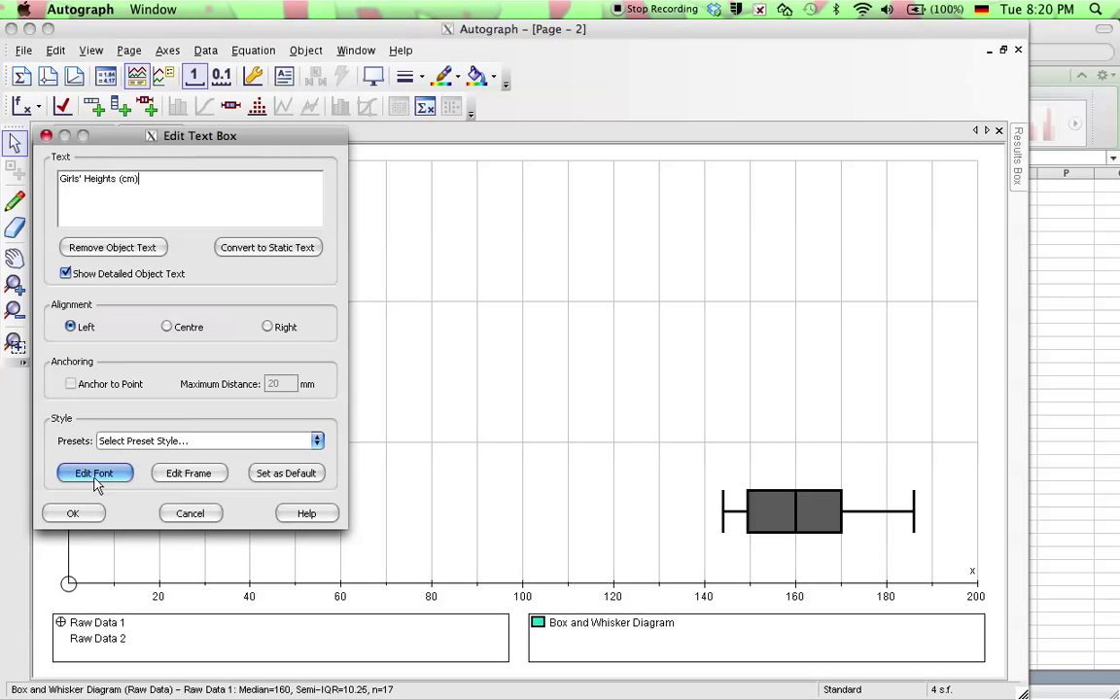
{"action": "left_click", "coordinate": [88, 515]}
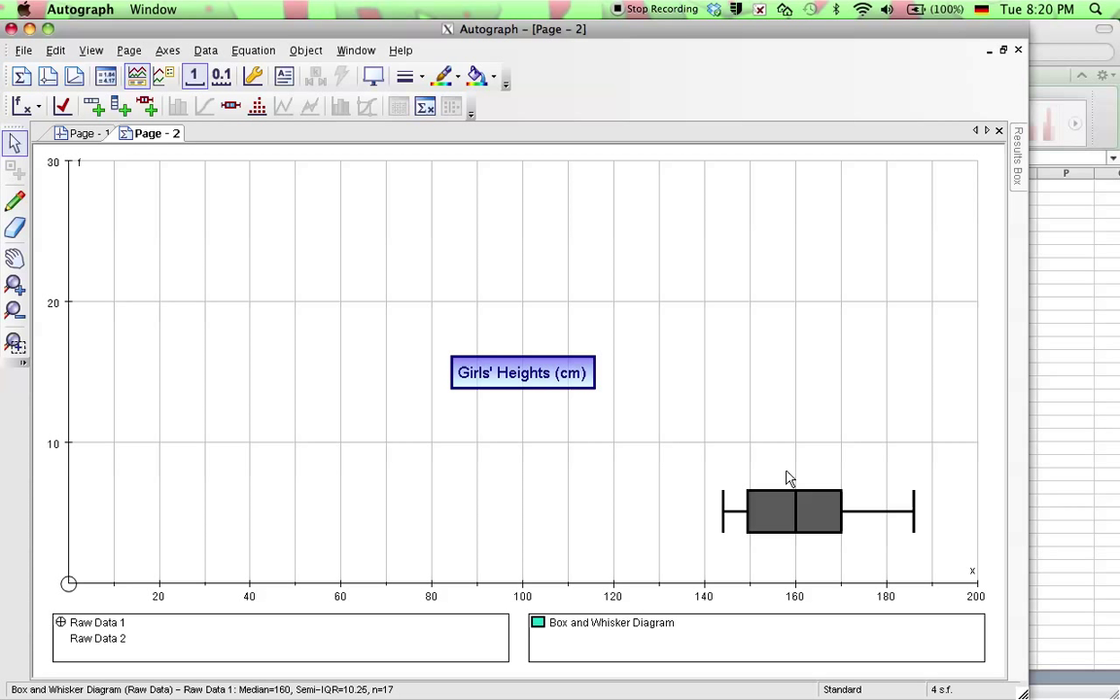
{"action": "key", "text": "ctrl+v"}
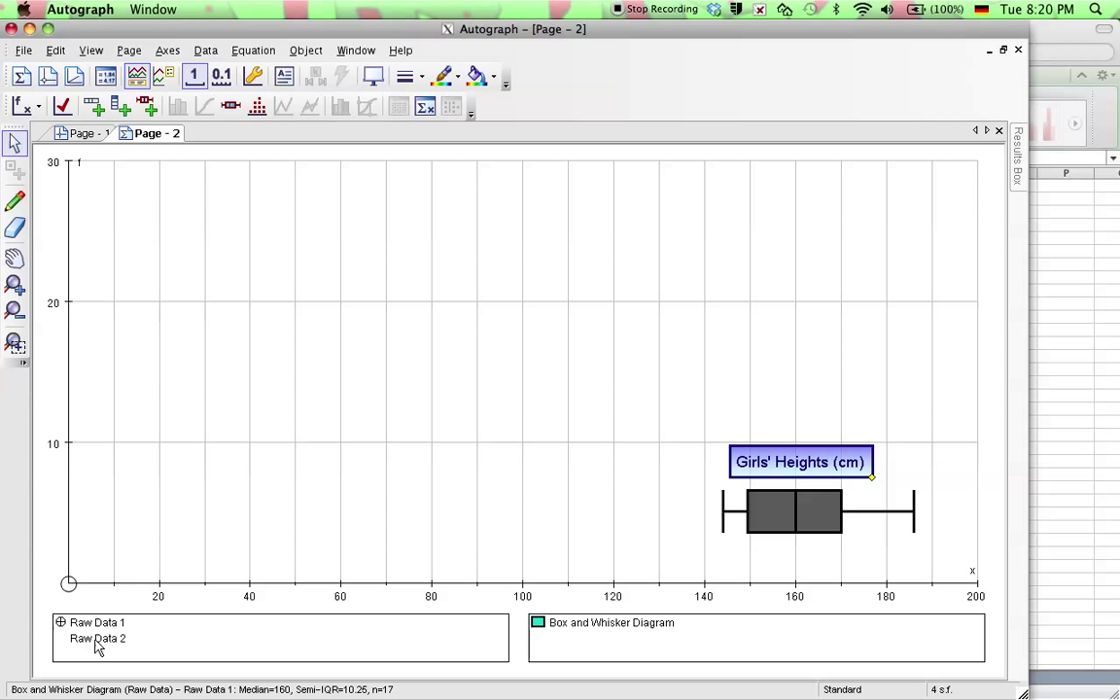
- Draw a yellow box-and-whisker diagram of Raw Data 2 (median 160, n=17) from raw data
{"action": "left_click", "coordinate": [97, 643]}
{"action": "left_click", "coordinate": [230, 106]}
{"action": "left_click", "coordinate": [74, 225]}
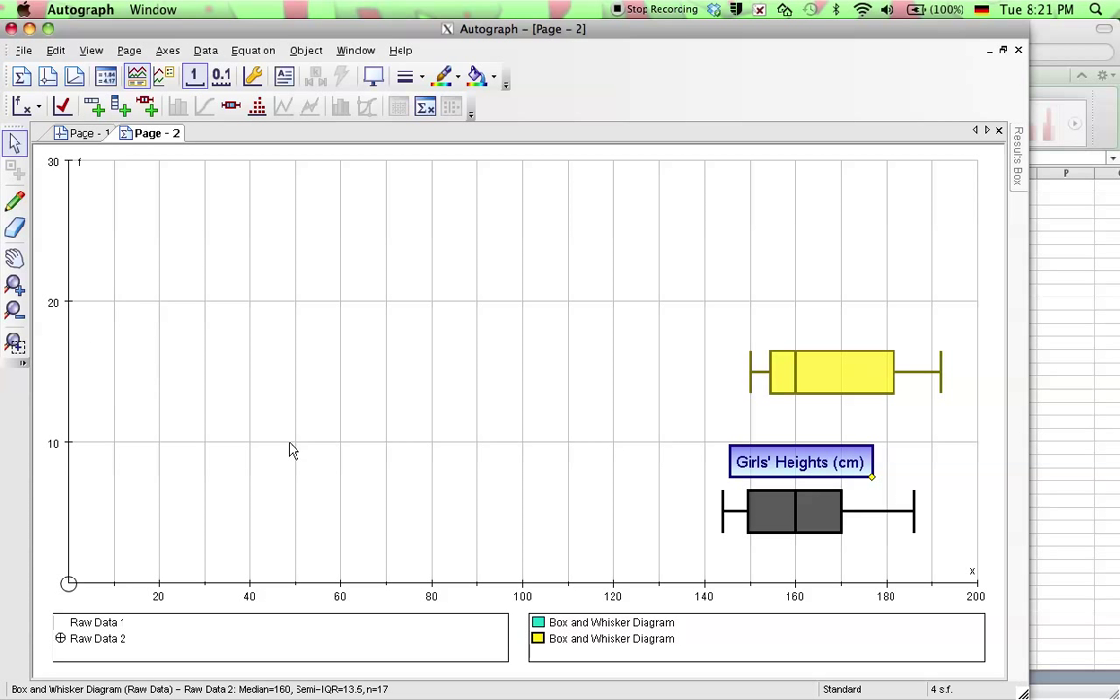
- Place a 'Boys' Heights (cm)' text label on the graph beside the yellow box plot
{"action": "right_click", "coordinate": [824, 286]}
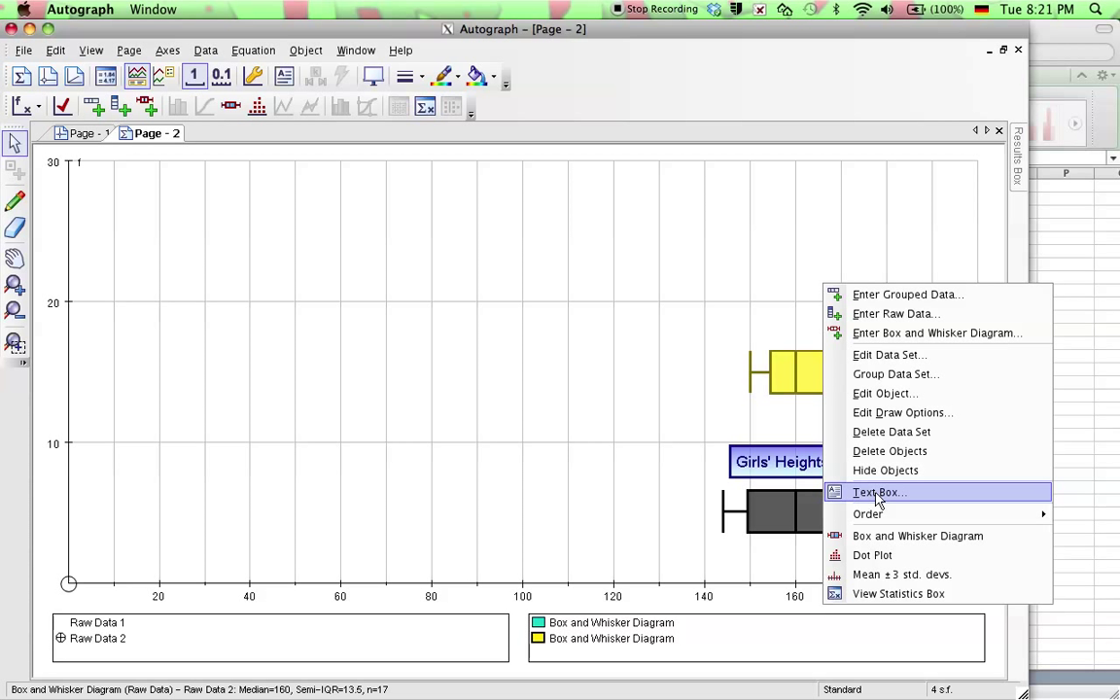
{"action": "left_click", "coordinate": [489, 394]}
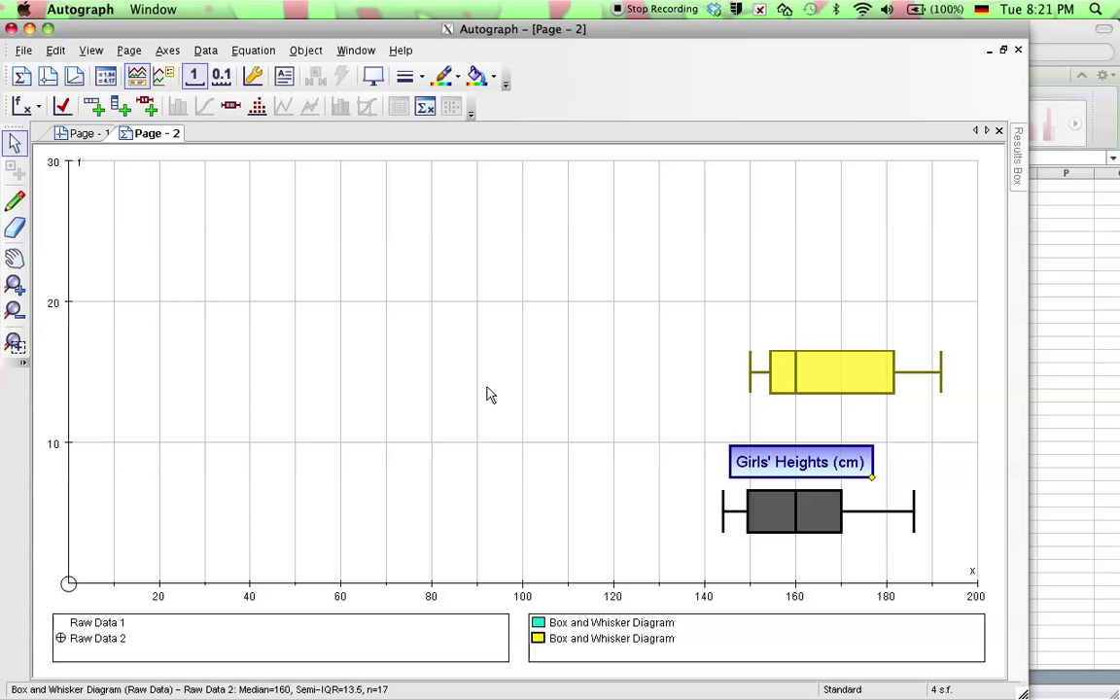
{"action": "left_click", "coordinate": [489, 393]}
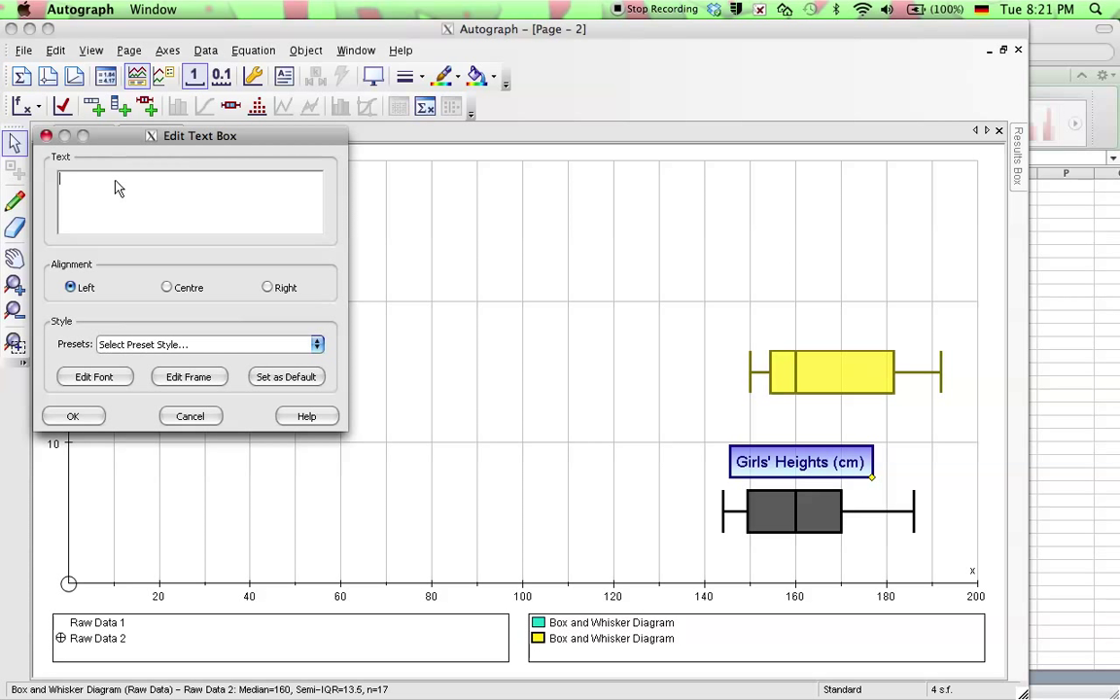
{"action": "type", "text": "Boys' Heig"}
{"action": "key", "text": "BackSpace"}
{"action": "key", "text": "BackSpace"}
{"action": "type", "text": "hts (cm"}
{"action": "left_click", "coordinate": [73, 419]}
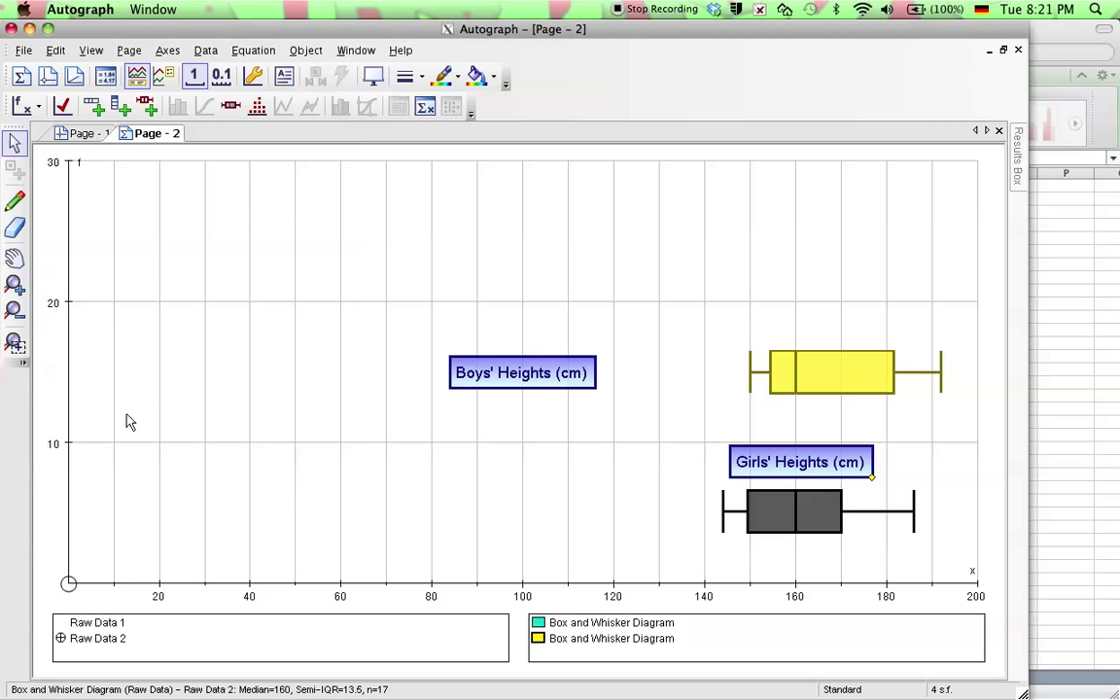